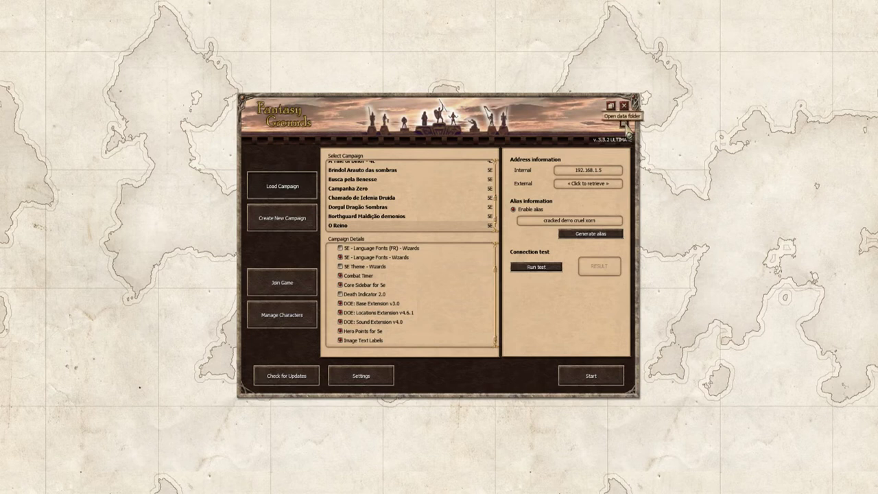
# Step: Open the data folder, examine the files in its extensions subfolder, and close the folder window
pyautogui.click(627, 130)
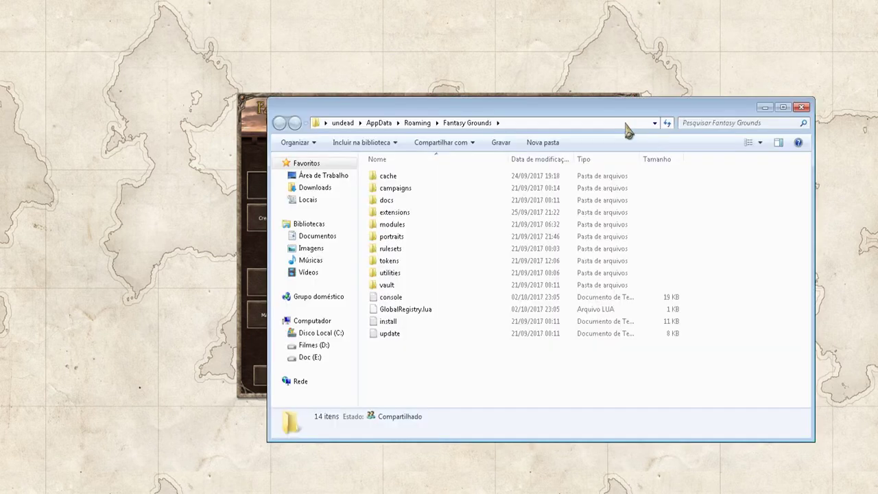
pyautogui.doubleClick(400, 215)
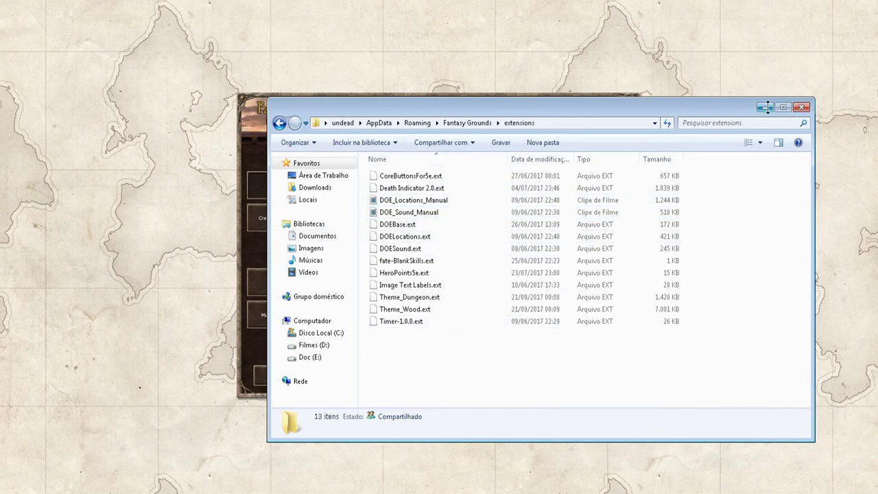
pyautogui.click(798, 108)
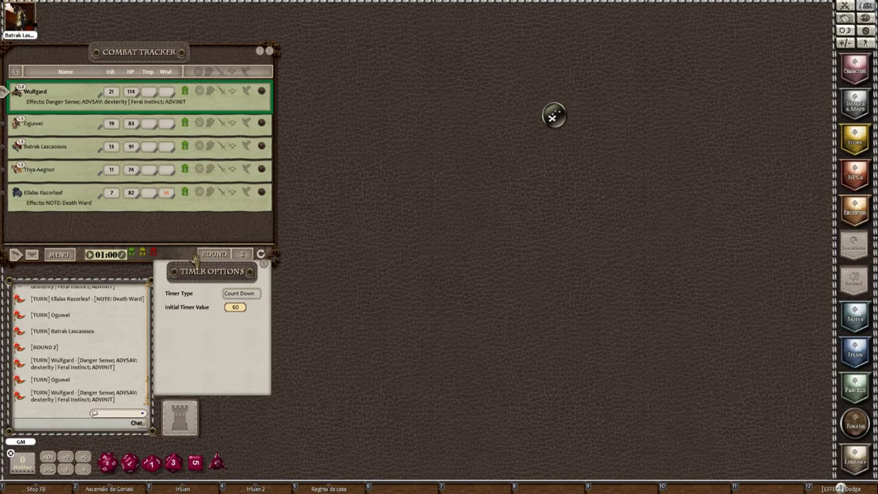
# Step: Set the combat timer type to Count Up and close the timer options
pyautogui.click(249, 297)
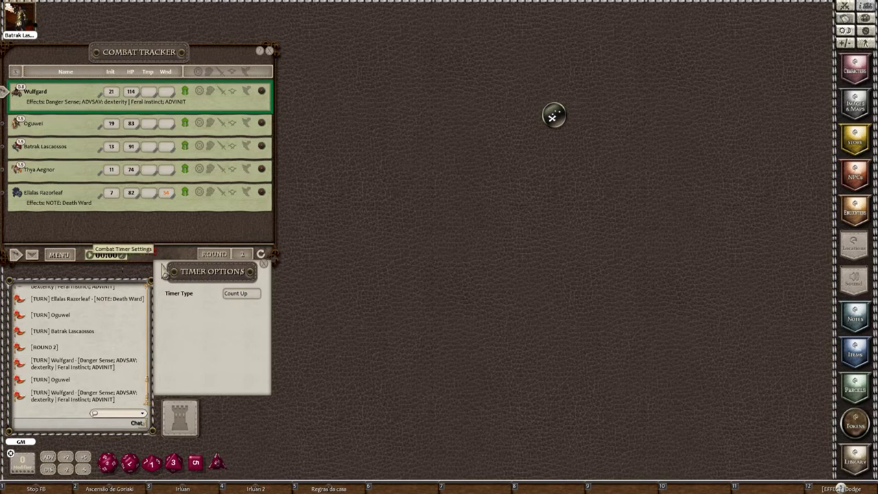
pyautogui.click(264, 264)
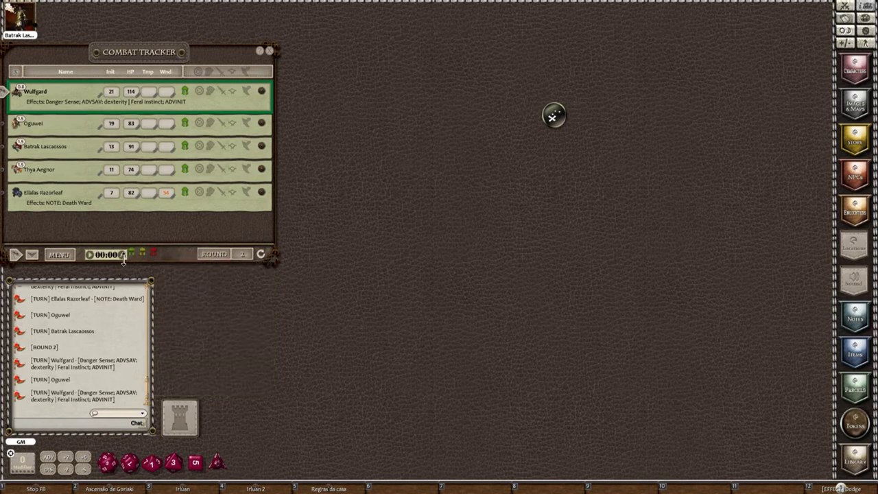
# Step: Reopen the combat timer settings and set the timer type to Count Down with an initial value of 120
pyautogui.click(122, 254)
pyautogui.moveTo(430, 198); pyautogui.dragTo(204, 279)
pyautogui.write('60')
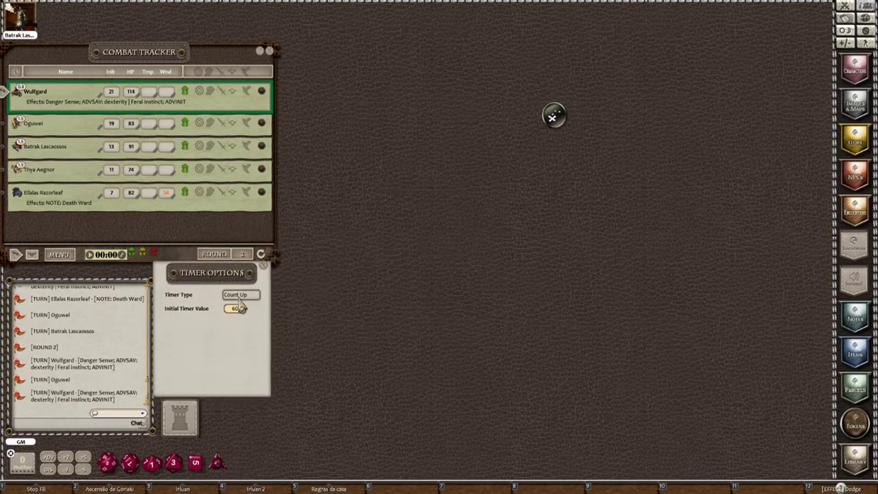
pyautogui.click(239, 299)
pyautogui.click(250, 299)
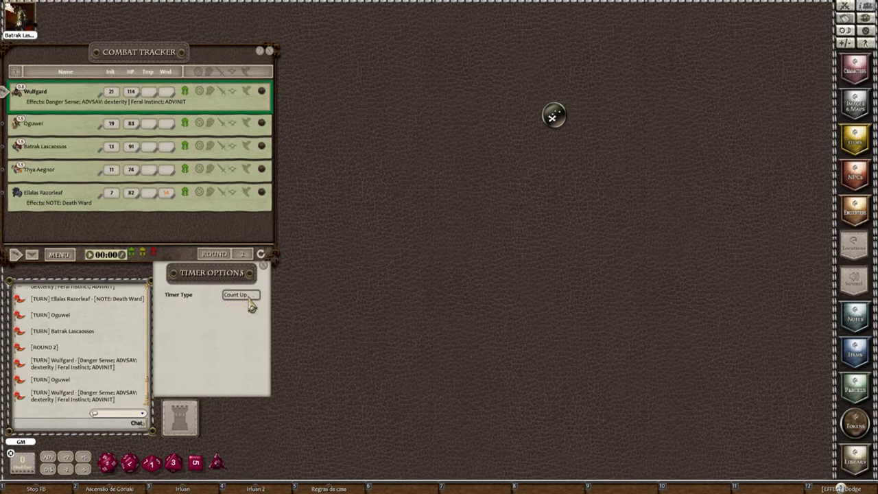
pyautogui.click(250, 299)
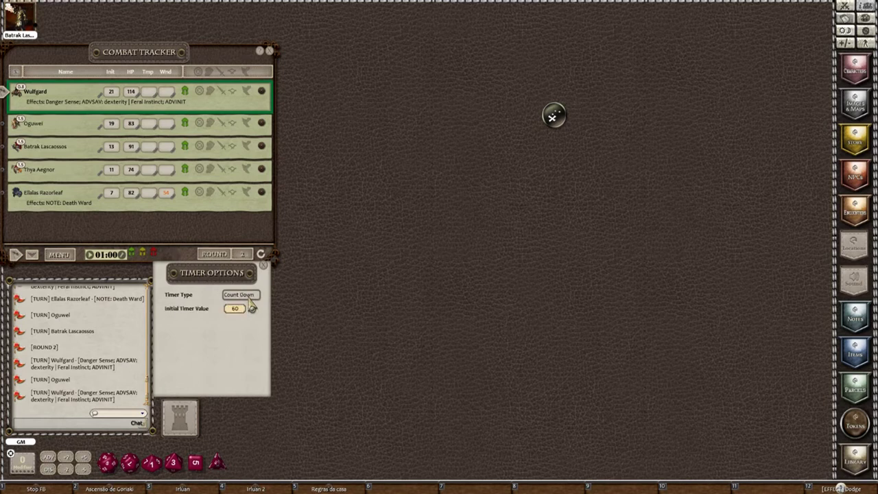
pyautogui.click(249, 298)
pyautogui.click(251, 300)
pyautogui.scroll(1, 235, 312)
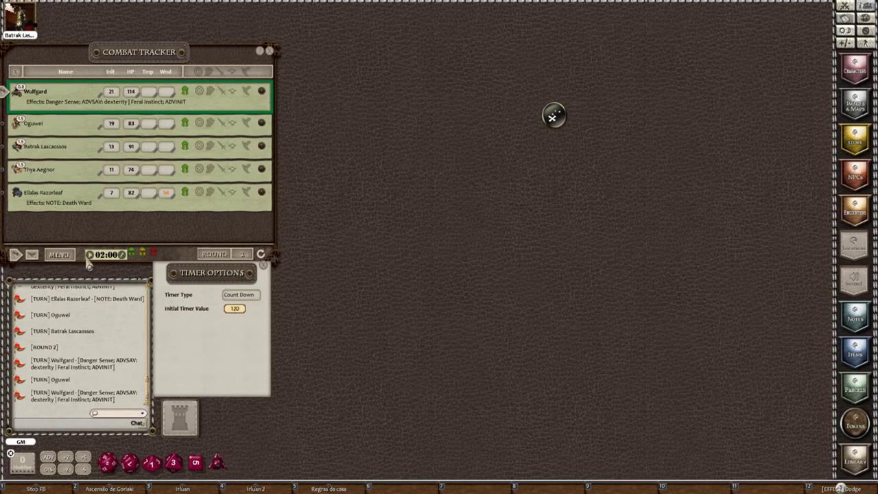
# Step: Advance the turn to the second combatant, start the countdown timer, and advance two more actors
pyautogui.click(33, 258)
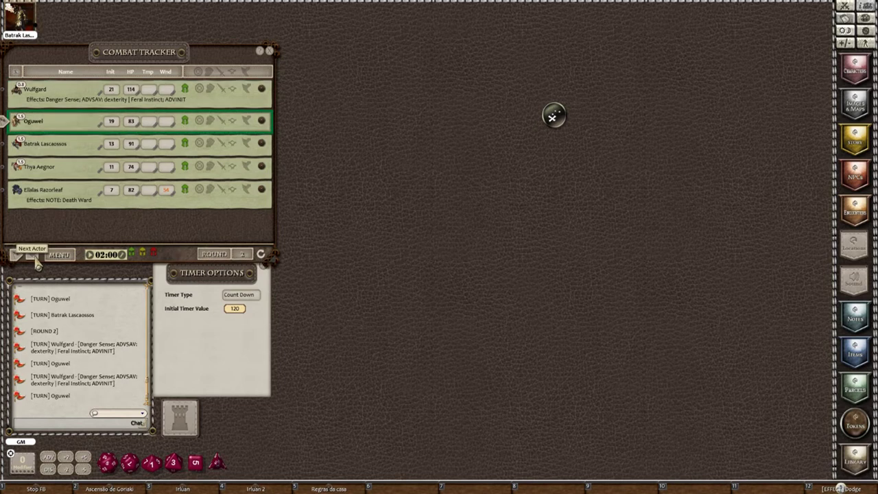
pyautogui.click(92, 261)
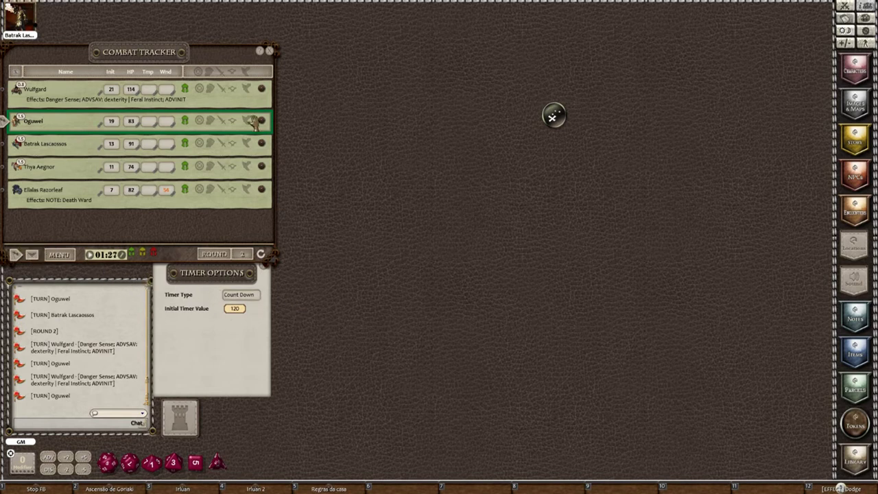
pyautogui.click(32, 255)
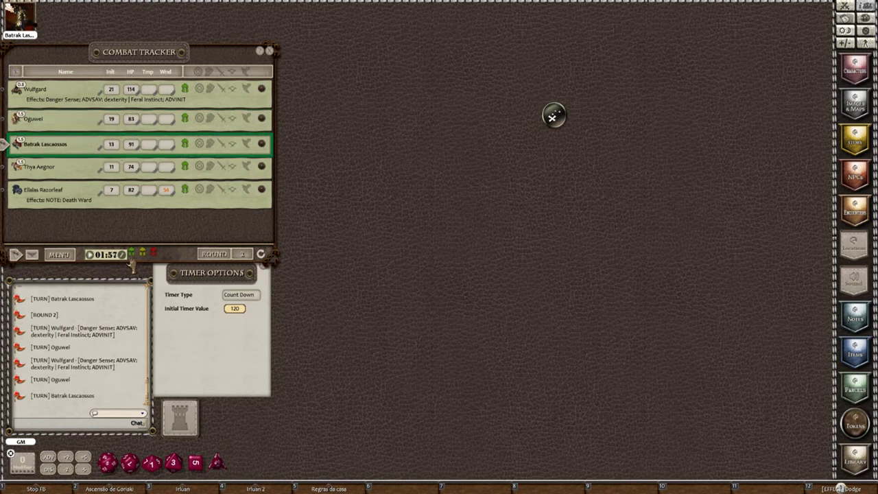
pyautogui.click(32, 255)
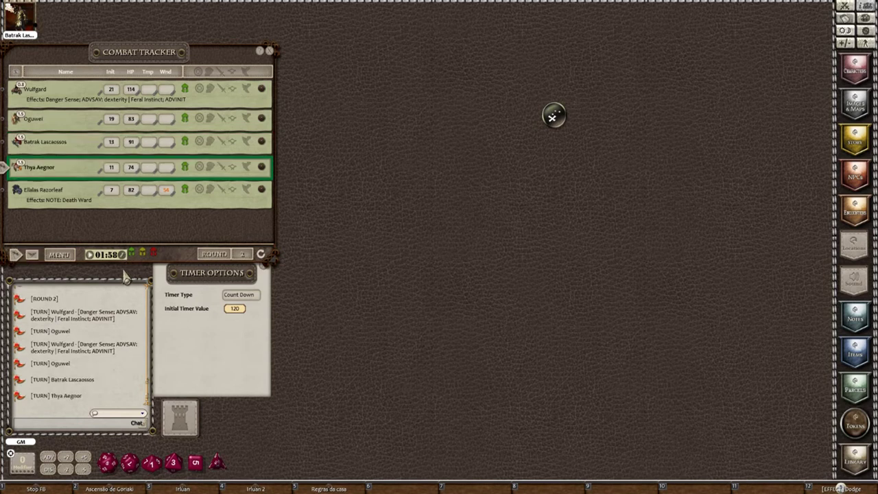
# Step: Try the Count Up timer on the last combatant's turn, and restore Count Down before closing the timer options
pyautogui.click(243, 297)
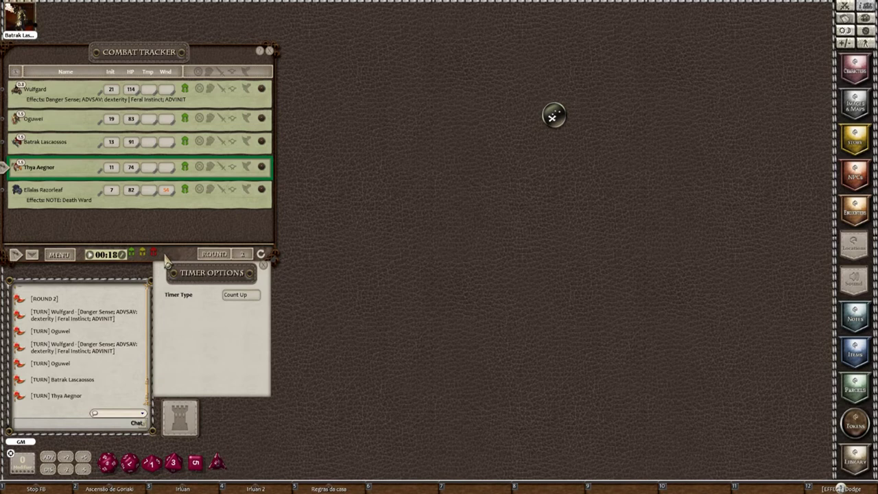
pyautogui.click(32, 256)
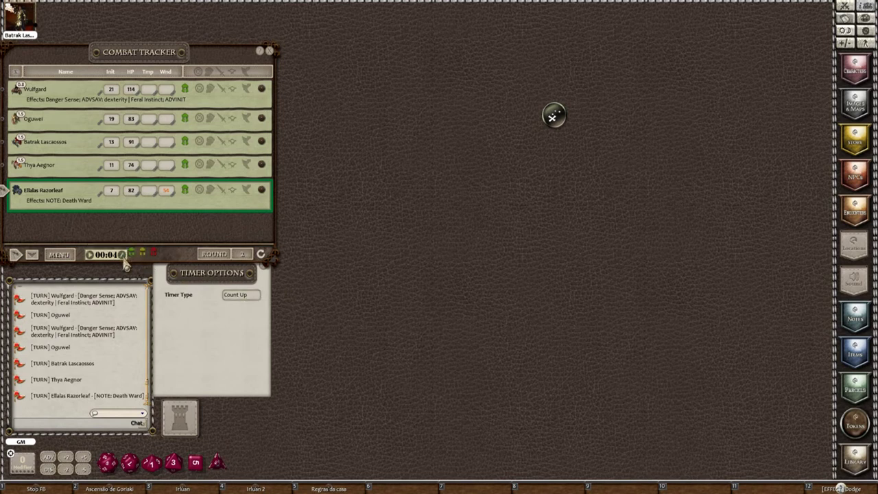
pyautogui.click(238, 297)
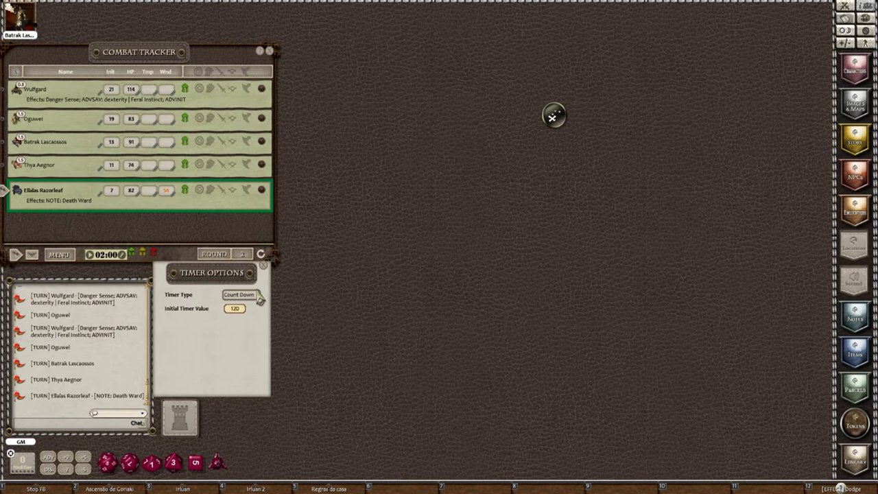
pyautogui.click(263, 266)
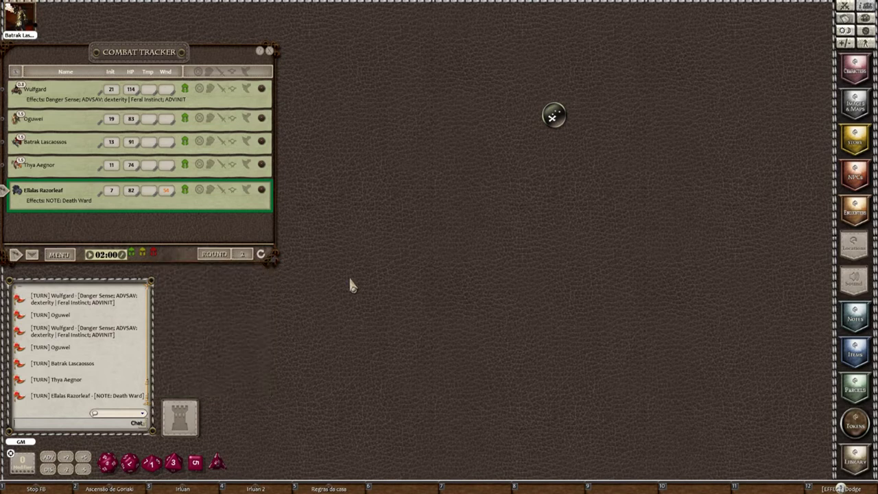
# Step: Open and unlock the shared tavern map and place the text label "Taverneiro" at the bar counter
pyautogui.click(558, 120)
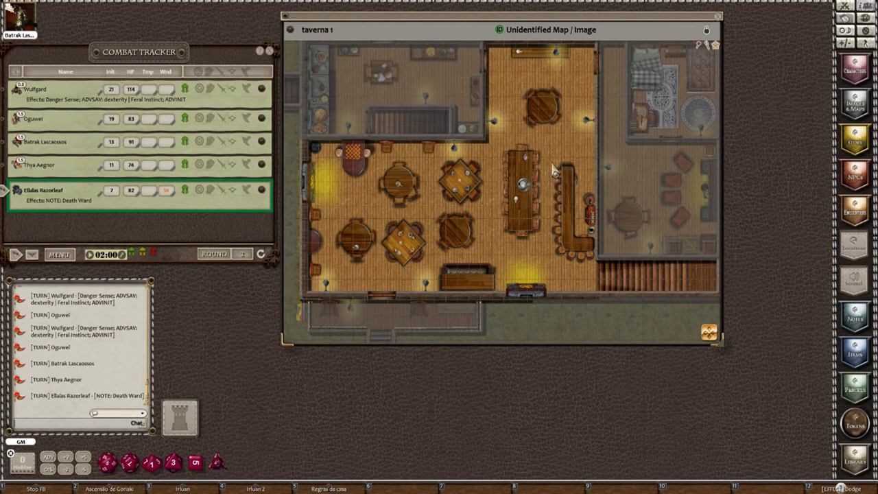
pyautogui.click(709, 40)
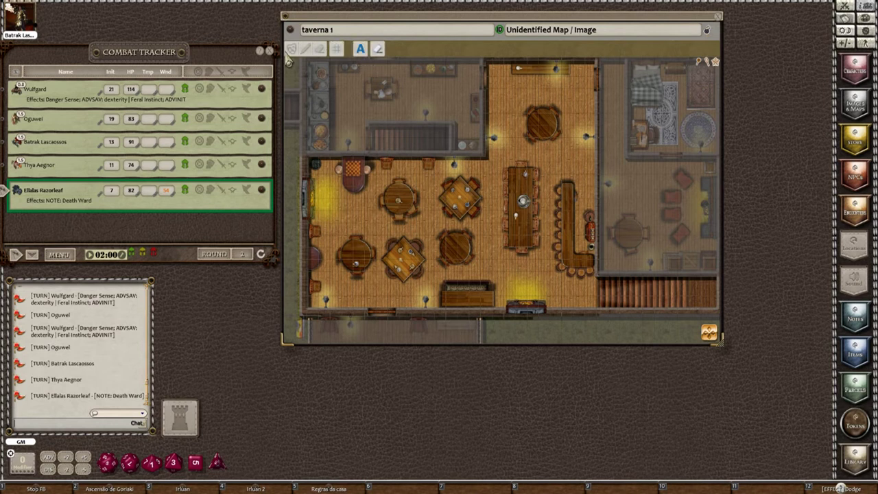
pyautogui.click(361, 52)
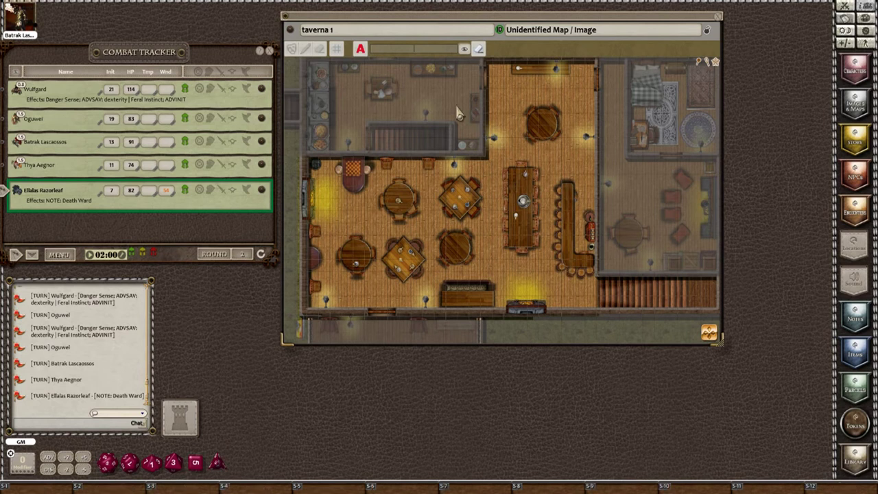
pyautogui.write('Ta')
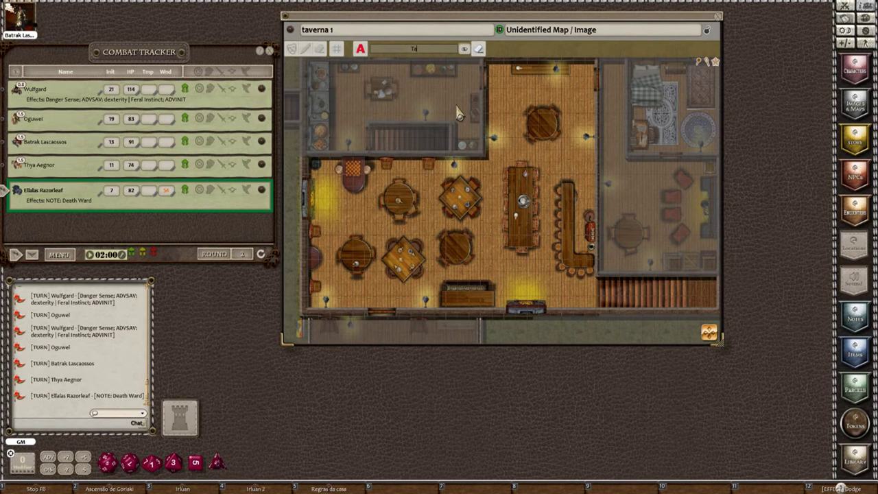
pyautogui.write('verneiro')
pyautogui.click(565, 237)
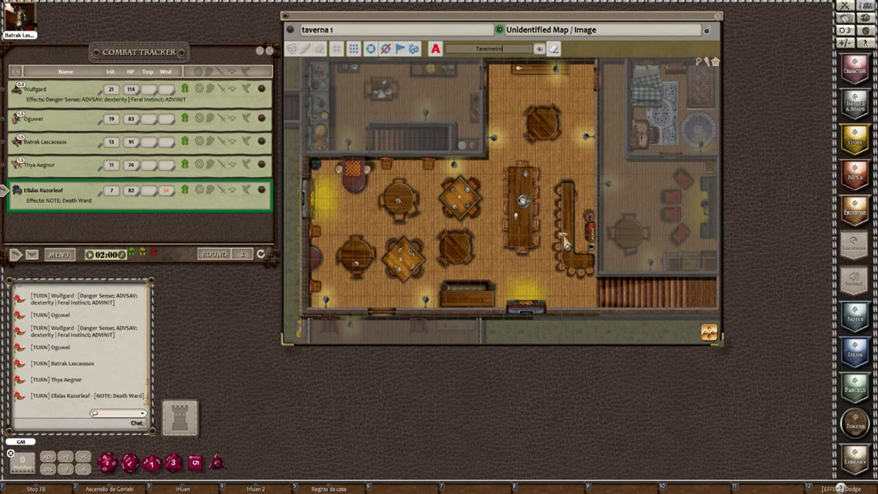
# Step: Turn on label editing, widen the map window, and scale up the text of the "Taverneiro" label four times
pyautogui.click(556, 62)
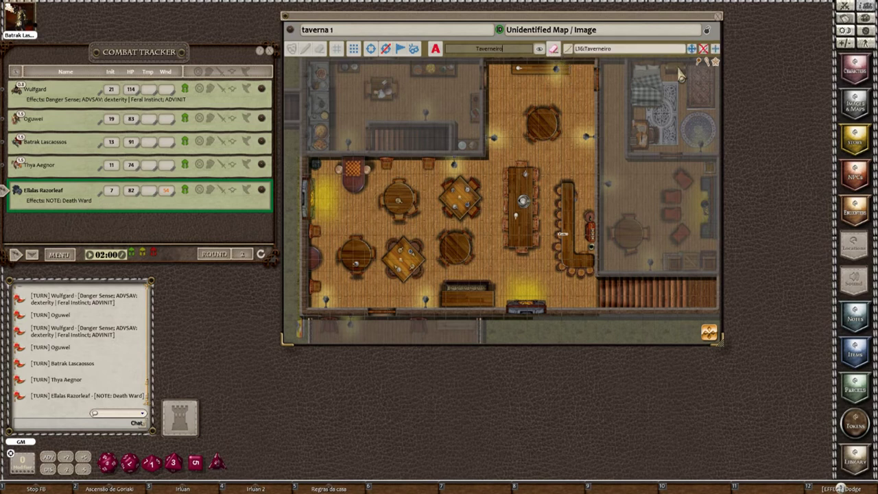
pyautogui.moveTo(722, 106); pyautogui.dragTo(785, 104)
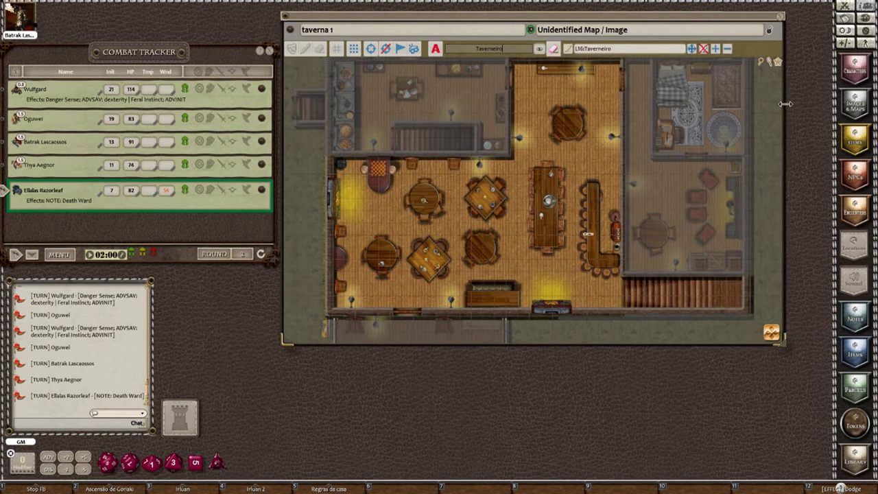
pyautogui.scroll(5, 592, 254)
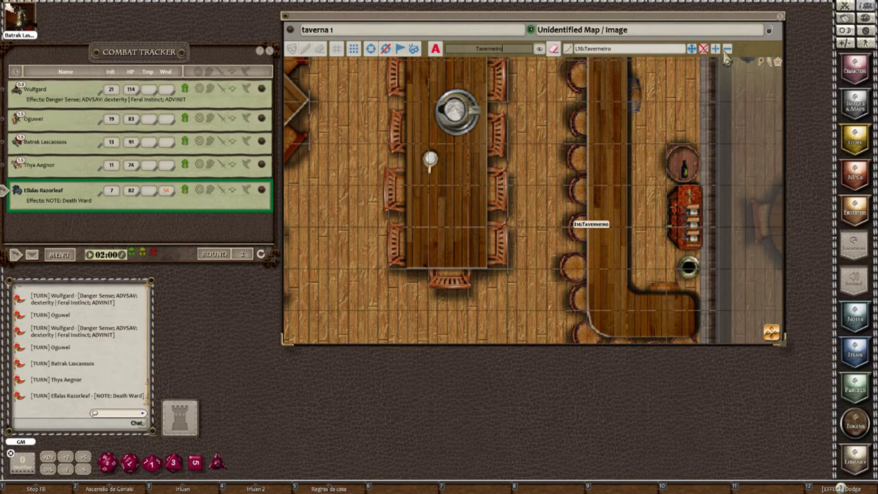
pyautogui.click(554, 48)
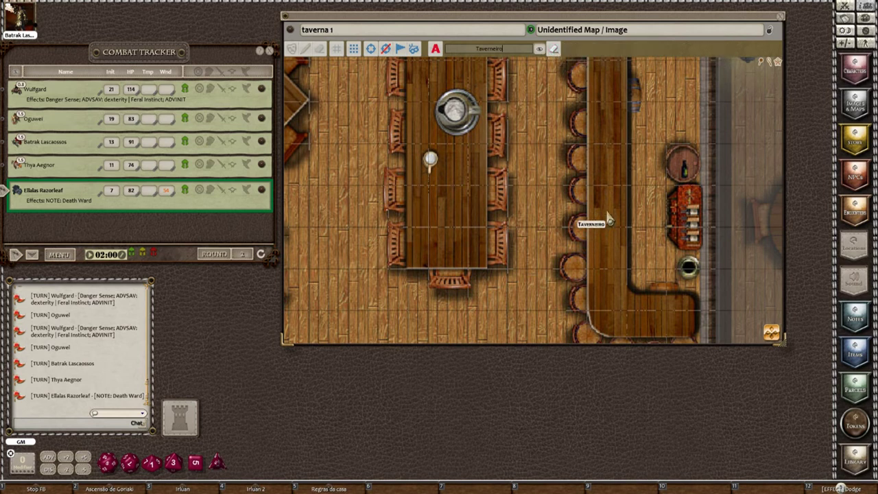
pyautogui.click(554, 50)
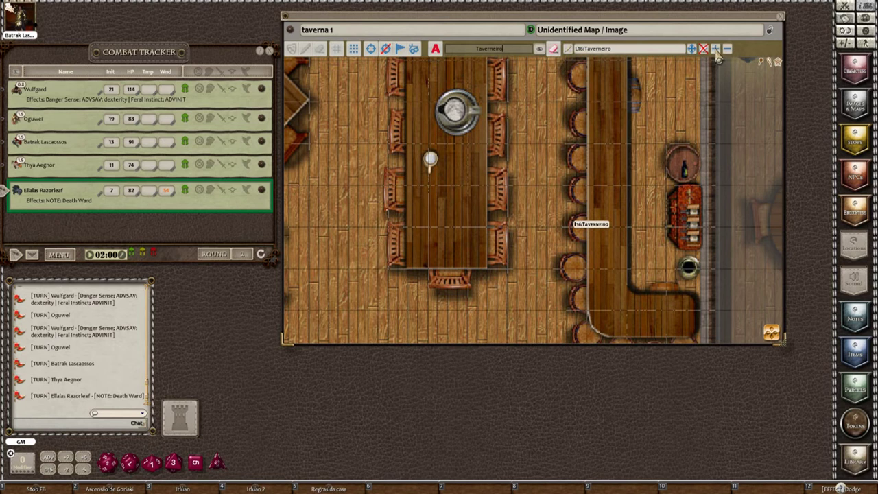
pyautogui.click(716, 52)
pyautogui.click(717, 52)
pyautogui.click(717, 53)
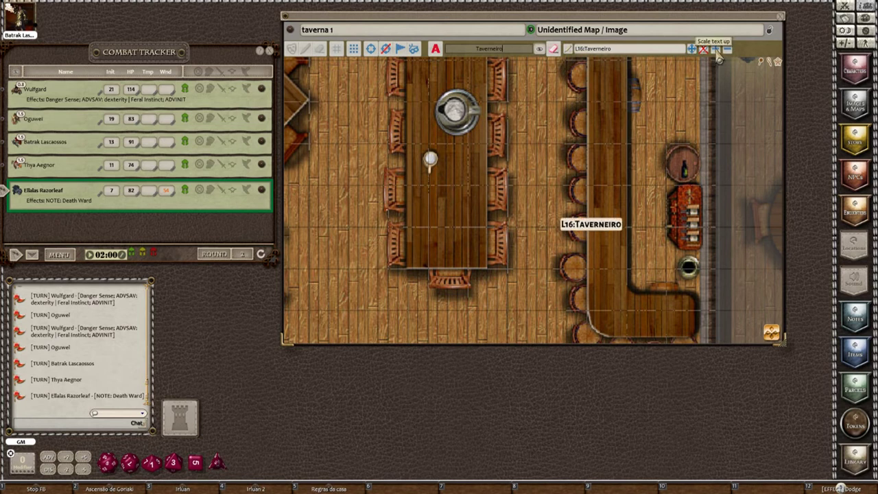
pyautogui.click(716, 52)
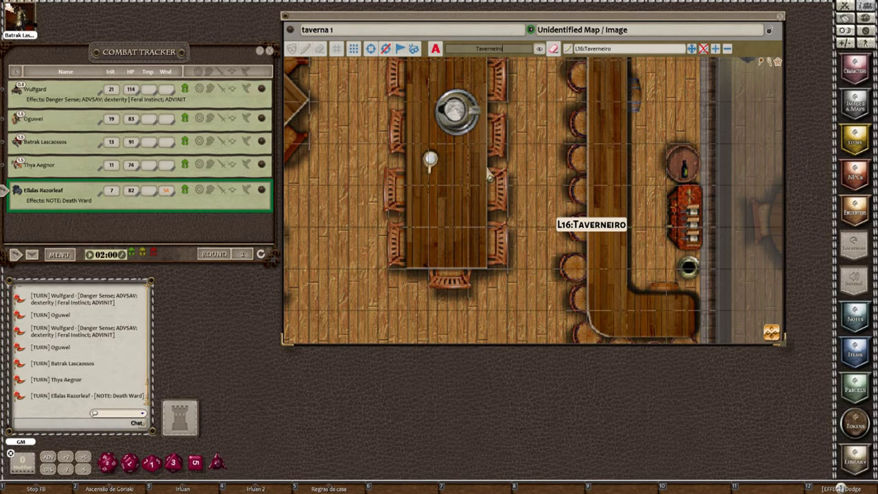
# Step: Place the red label "Passagem secreta" just below the bedroom doorway and scale its text up
pyautogui.scroll(-3, 431, 199)
pyautogui.scroll(-2, 414, 221)
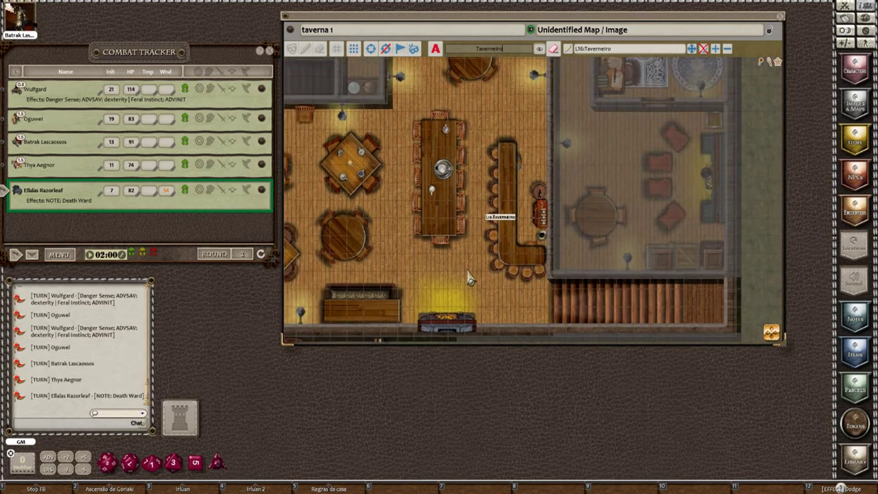
pyautogui.scroll(-1, 471, 277)
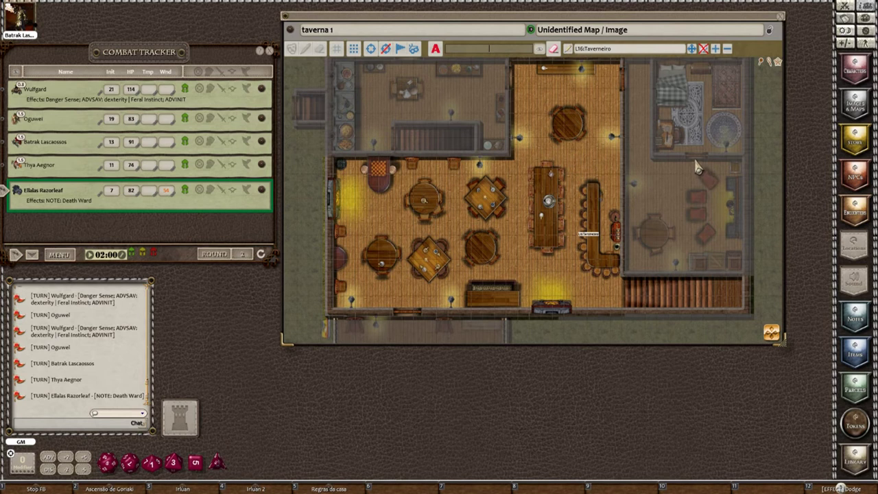
pyautogui.press('shift')
pyautogui.scroll(5, 696, 168)
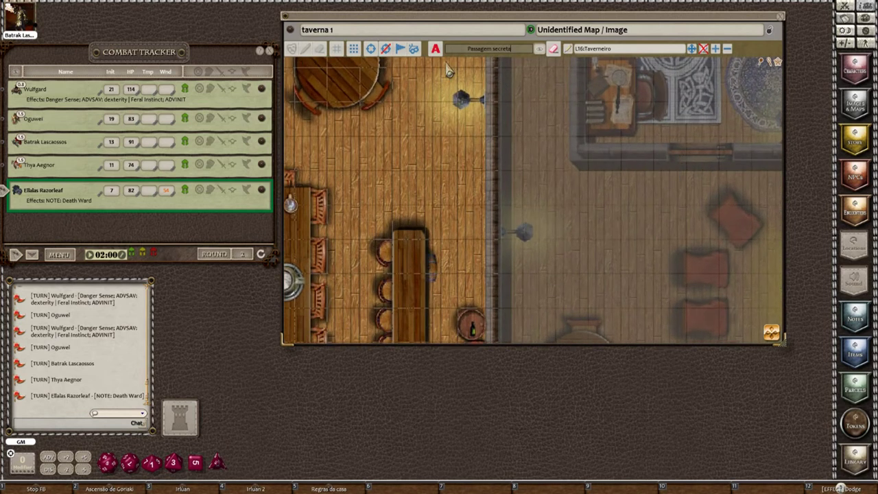
pyautogui.click(693, 186)
pyautogui.click(716, 49)
pyautogui.click(715, 49)
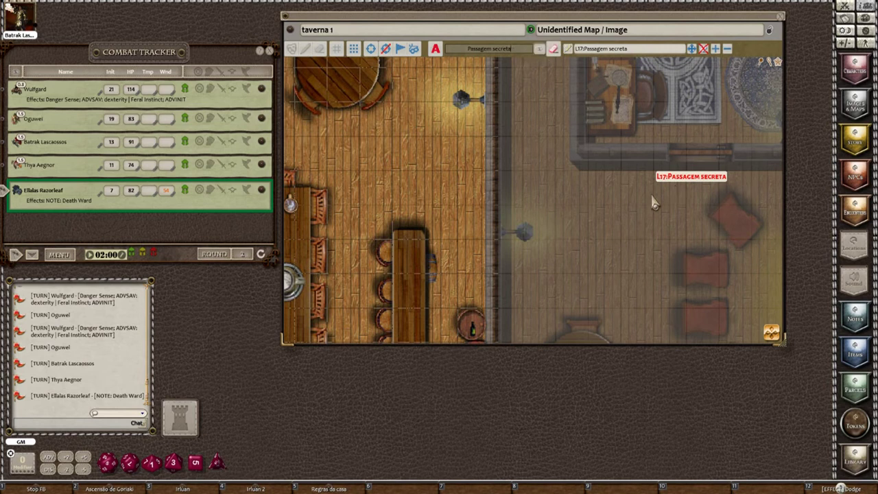
pyautogui.scroll(-3, 669, 205)
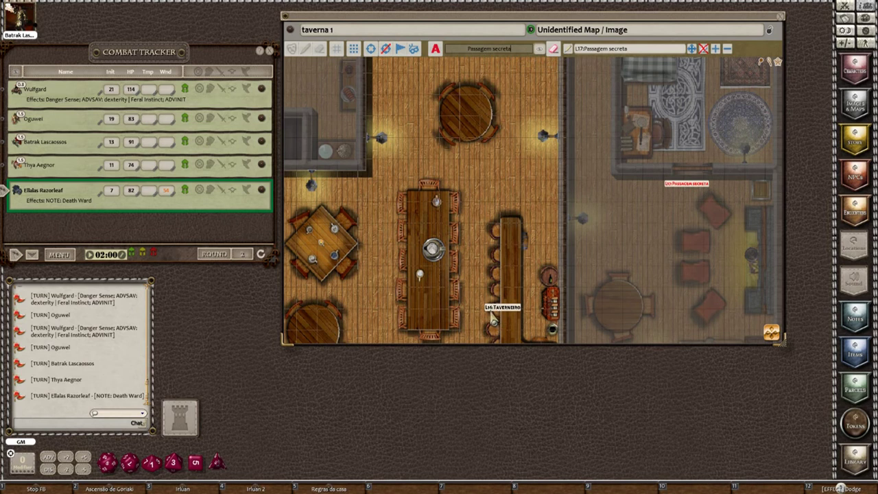
pyautogui.scroll(5, 492, 320)
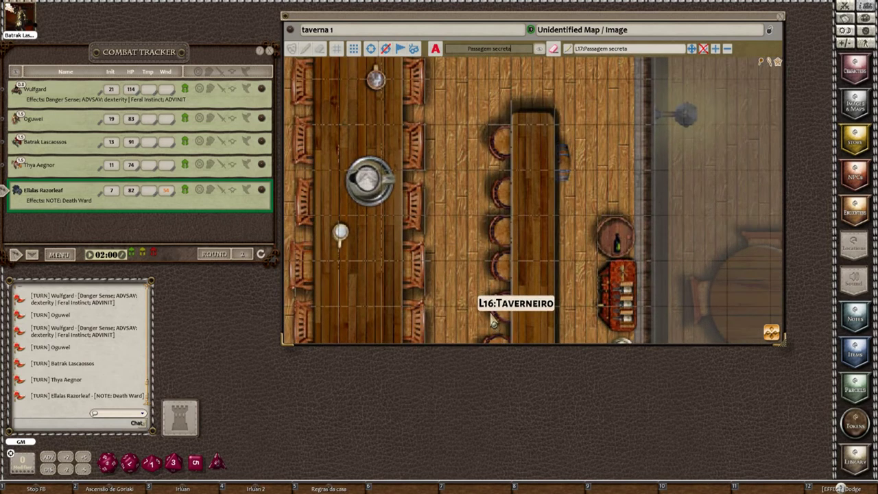
# Step: Append "Nome:" and the innkeeper's first name to the text of the "Taverneiro" label at the bar counter
pyautogui.scroll(-5, 497, 316)
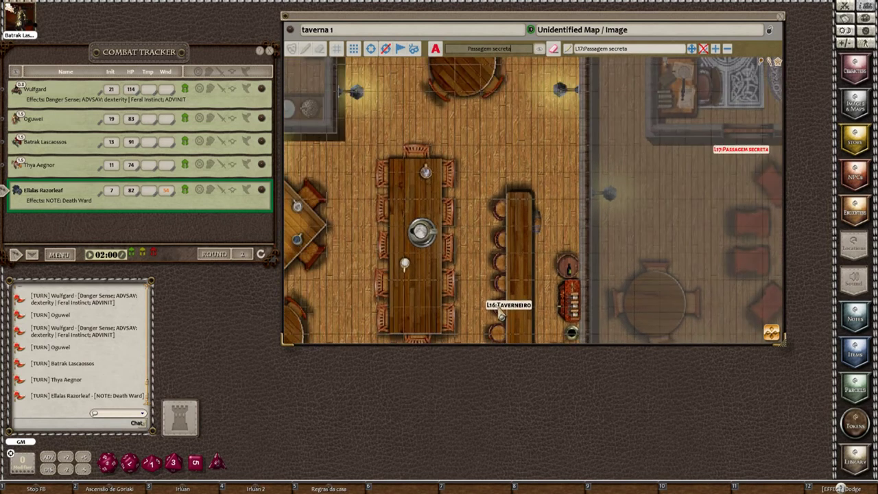
pyautogui.click(677, 54)
pyautogui.click(625, 58)
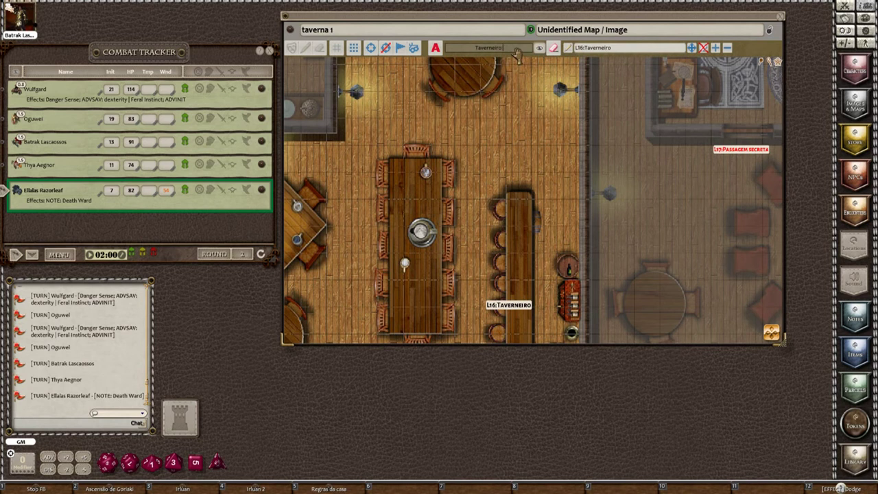
pyautogui.write('Nome: Roy')
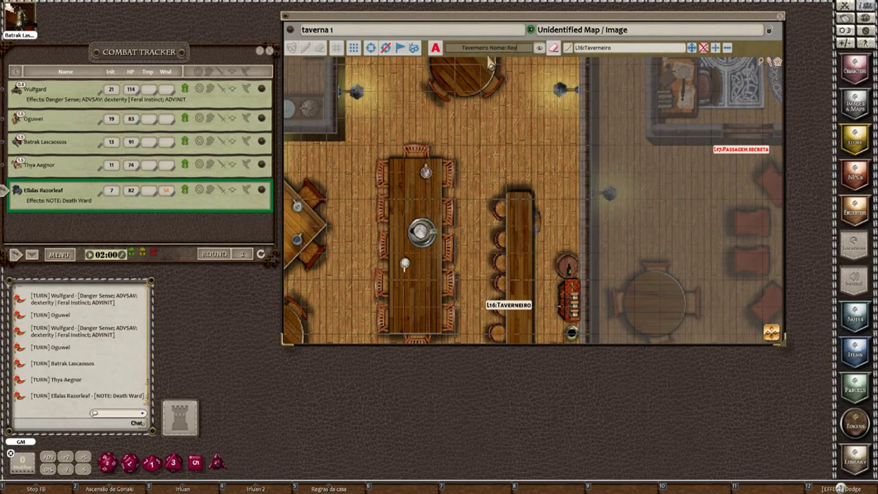
pyautogui.click(569, 51)
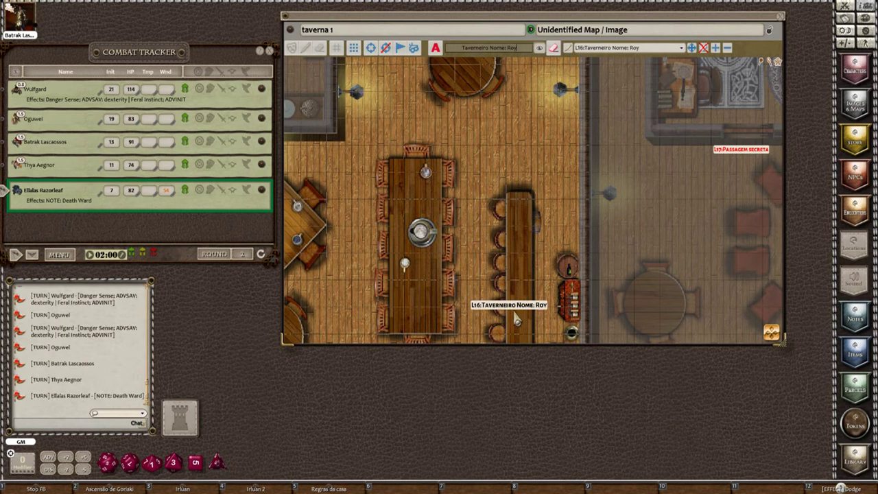
# Step: Append "CD 15 procurar" to the text of the red "Passagem secreta" label below the bedroom doorway
pyautogui.scroll(2, 523, 328)
pyautogui.scroll(1, 523, 328)
pyautogui.scroll(-3, 524, 328)
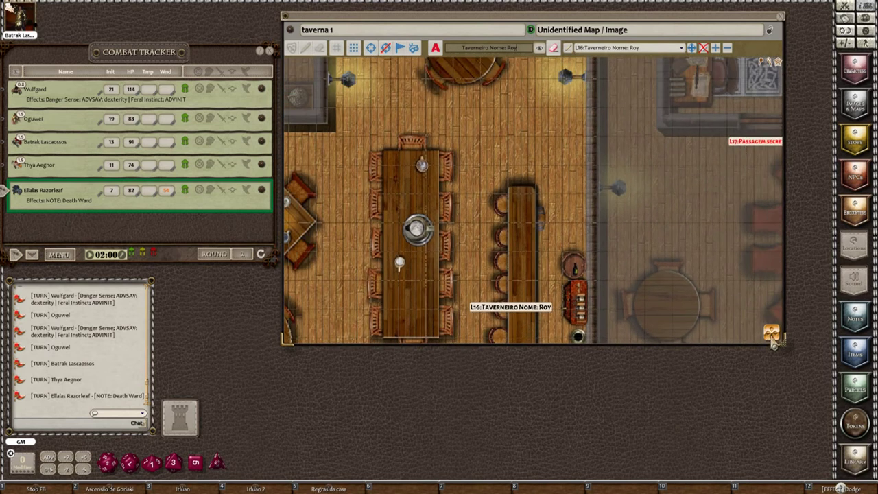
pyautogui.moveTo(763, 329); pyautogui.dragTo(693, 345)
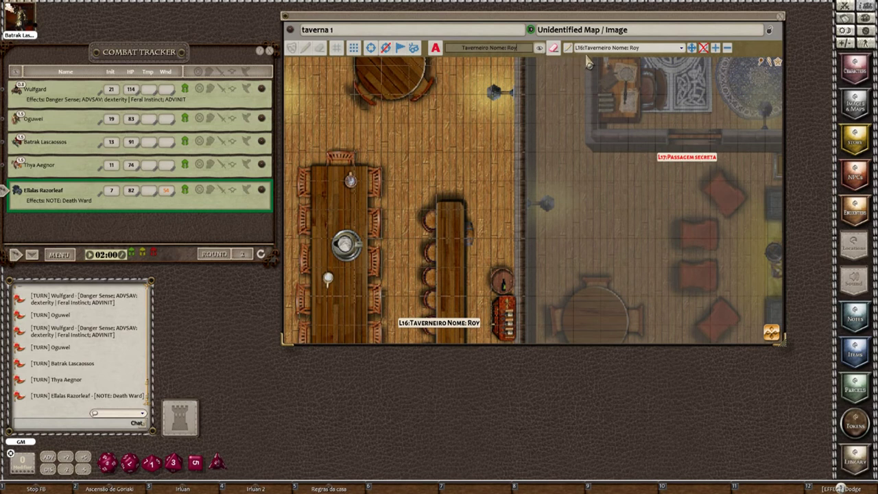
pyautogui.click(610, 48)
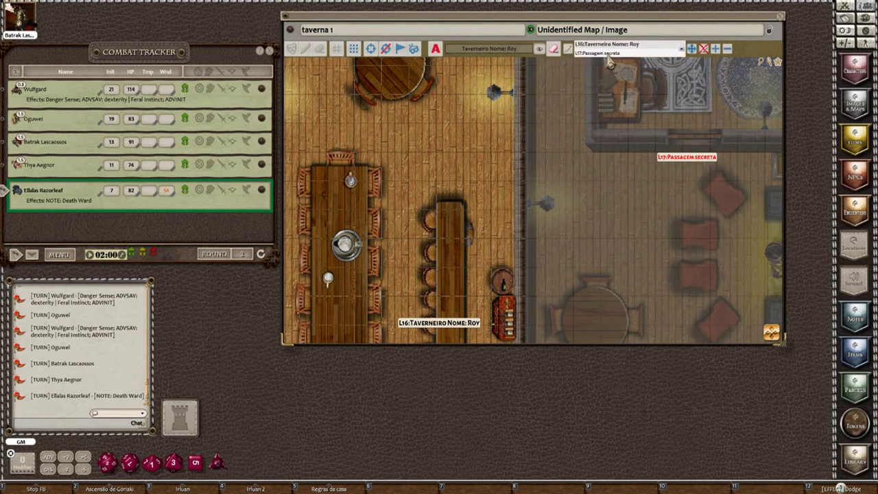
pyautogui.click(611, 53)
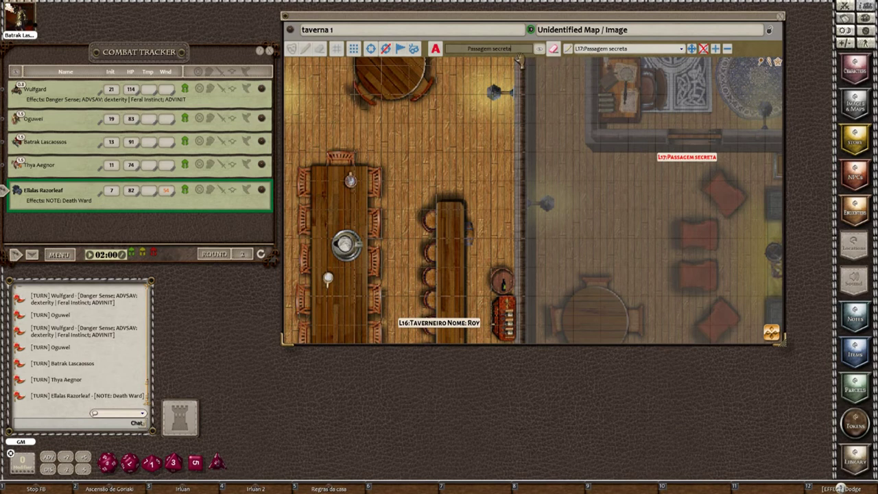
pyautogui.write('CD 15 procurar')
pyautogui.click(568, 57)
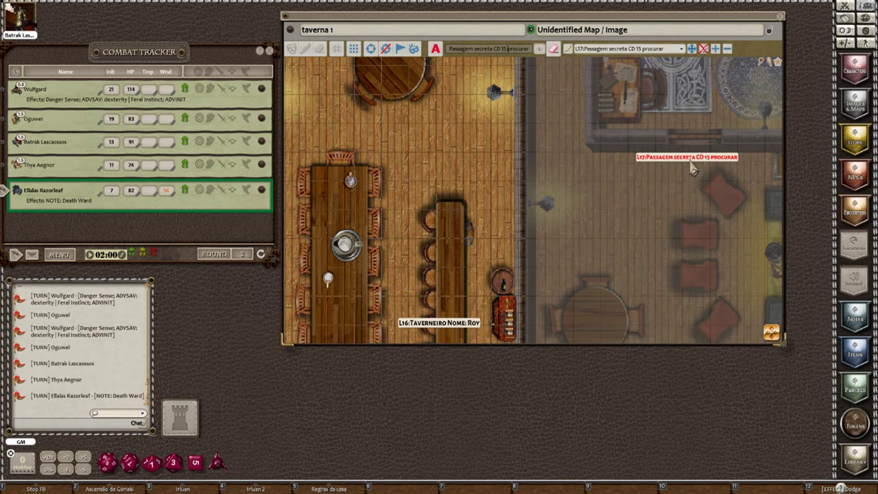
# Step: Turn on label moving and reposition the "Passagem secreta CD 15 procurar" label inside the bedroom, just above its doorway
pyautogui.click(693, 51)
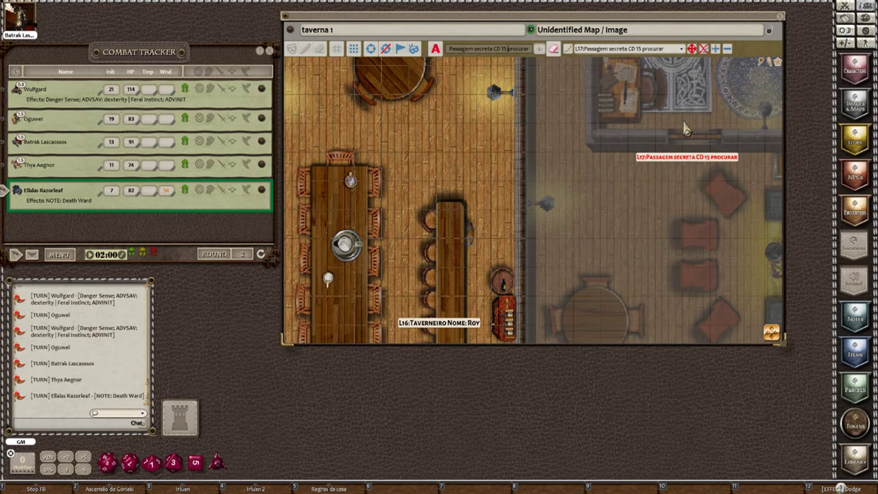
pyautogui.moveTo(687, 131); pyautogui.dragTo(683, 182)
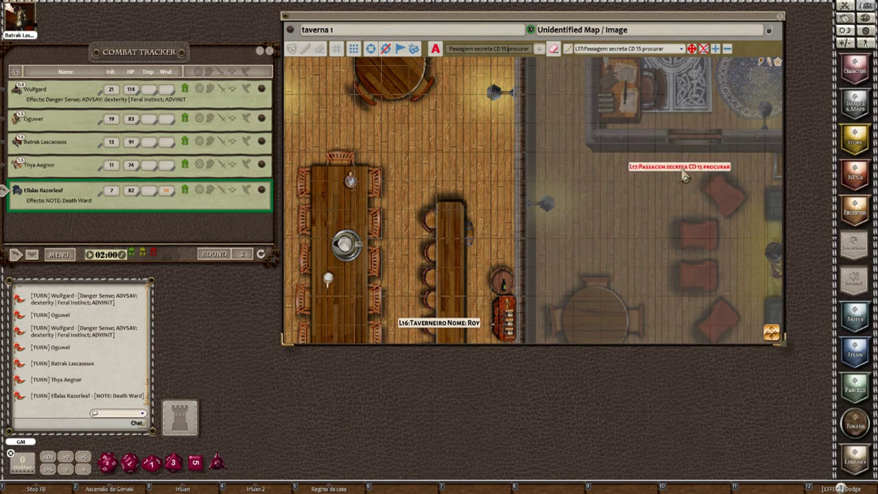
pyautogui.moveTo(684, 176); pyautogui.dragTo(697, 120)
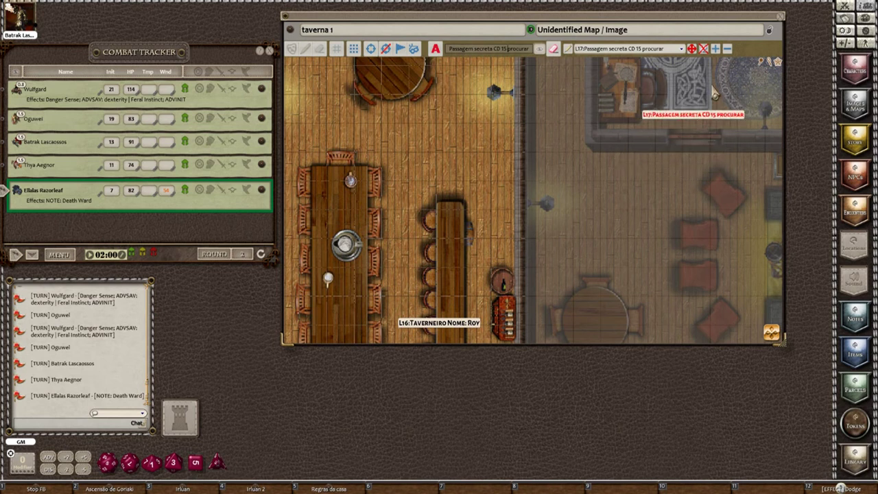
# Step: Scale the text of the "Passagem secreta CD 15 procurar" label down twice and back up beyond its previous size
pyautogui.click(726, 52)
pyautogui.click(726, 52)
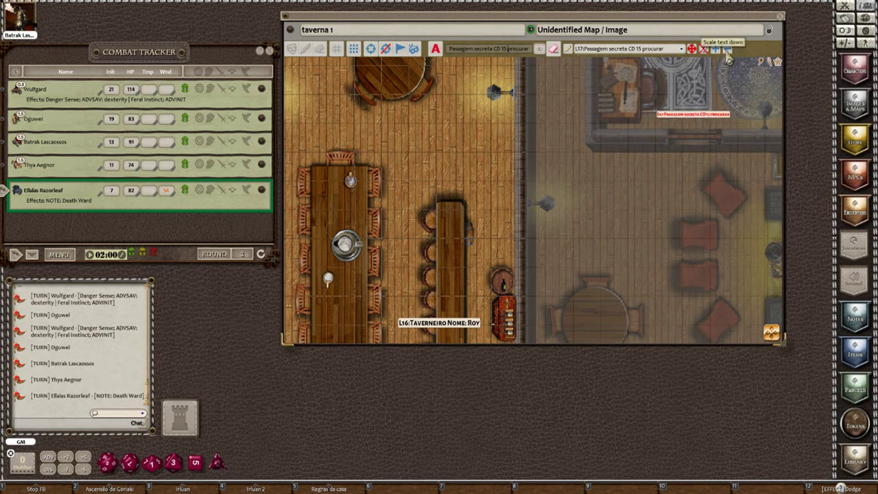
pyautogui.click(716, 51)
pyautogui.click(717, 51)
pyautogui.click(716, 51)
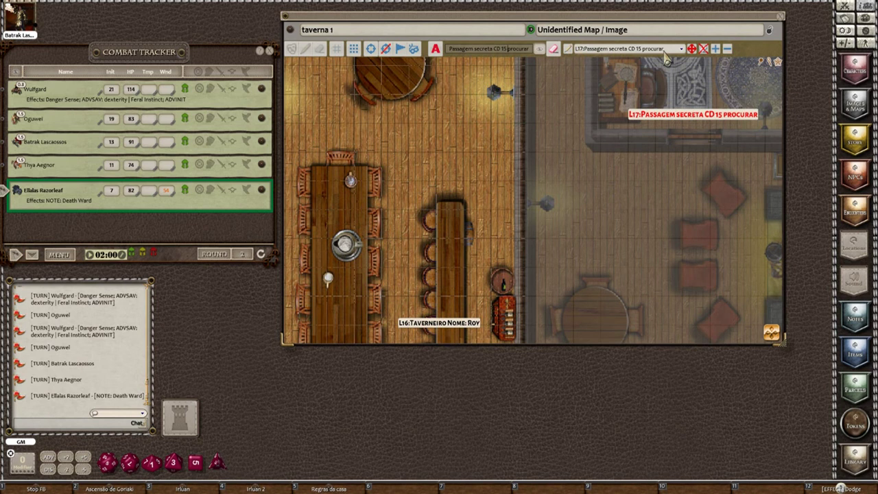
# Step: Select the "Taverneiro" label and delete it from the tavern map
pyautogui.click(615, 49)
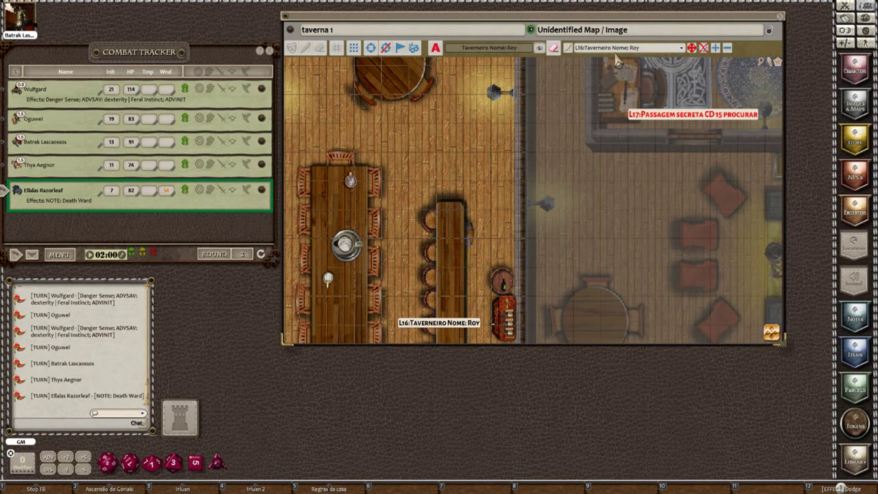
pyautogui.click(706, 53)
pyautogui.scroll(-2, 485, 266)
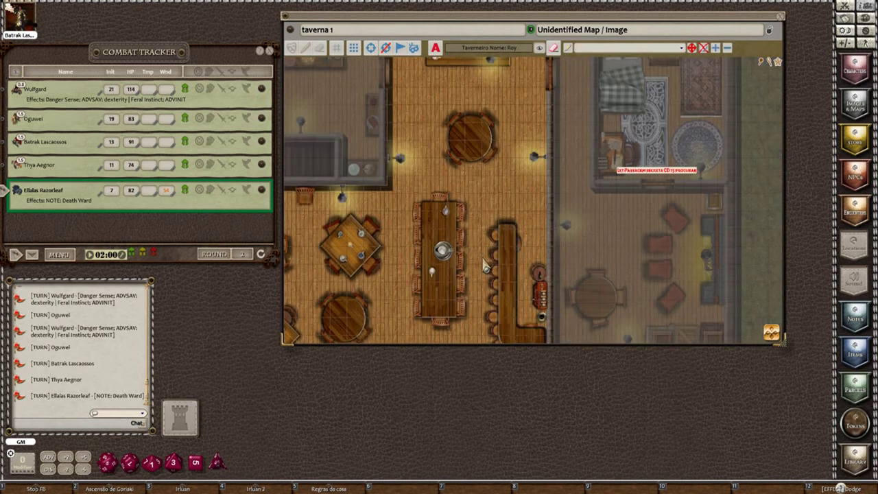